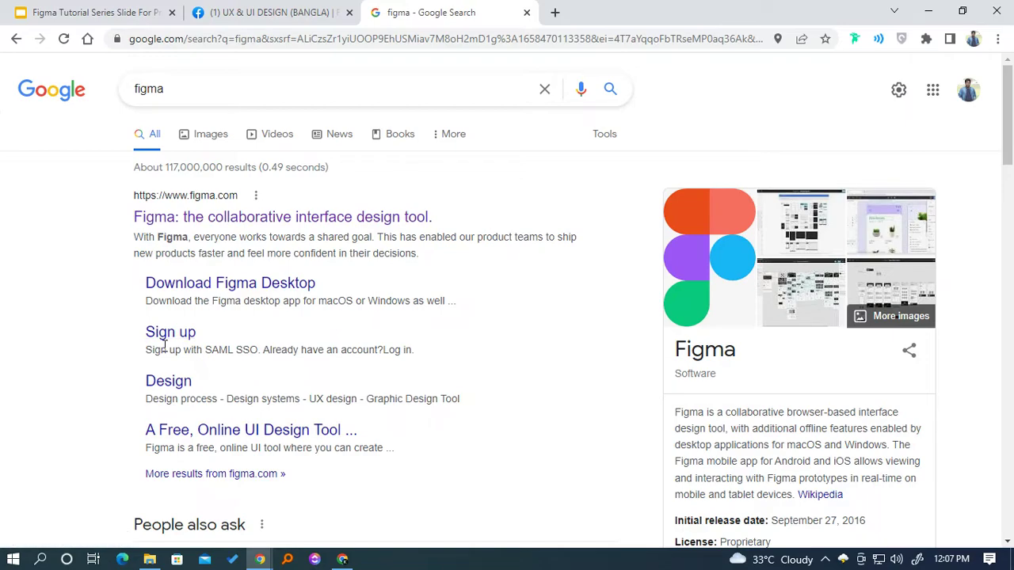
- Open the Download Figma Desktop search result in a new tab and review the desktop, mobile and font installer options
left_click(253, 288, "ctrl")
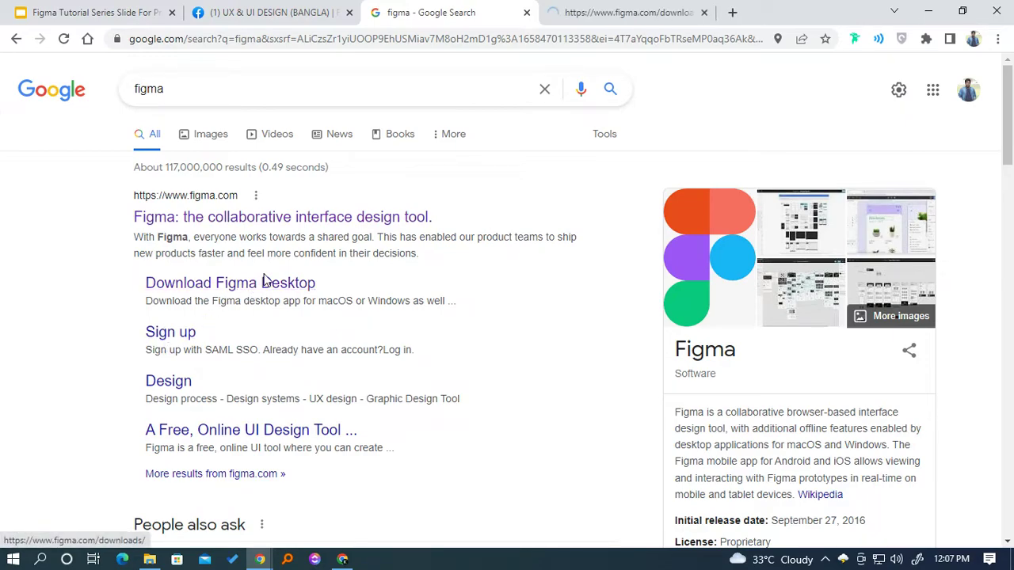
left_click(634, 11)
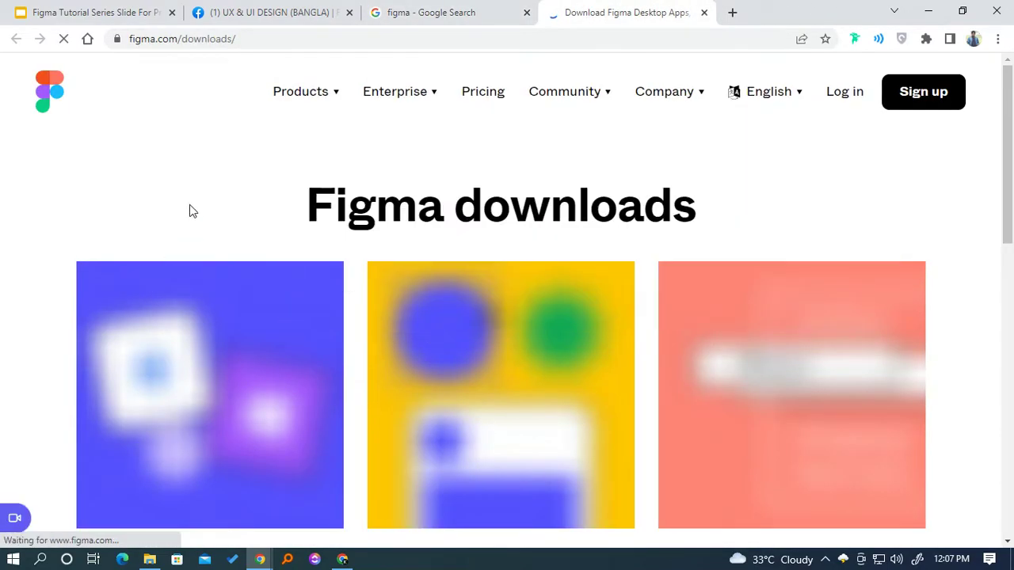
scroll(168, 293, "down", 3)
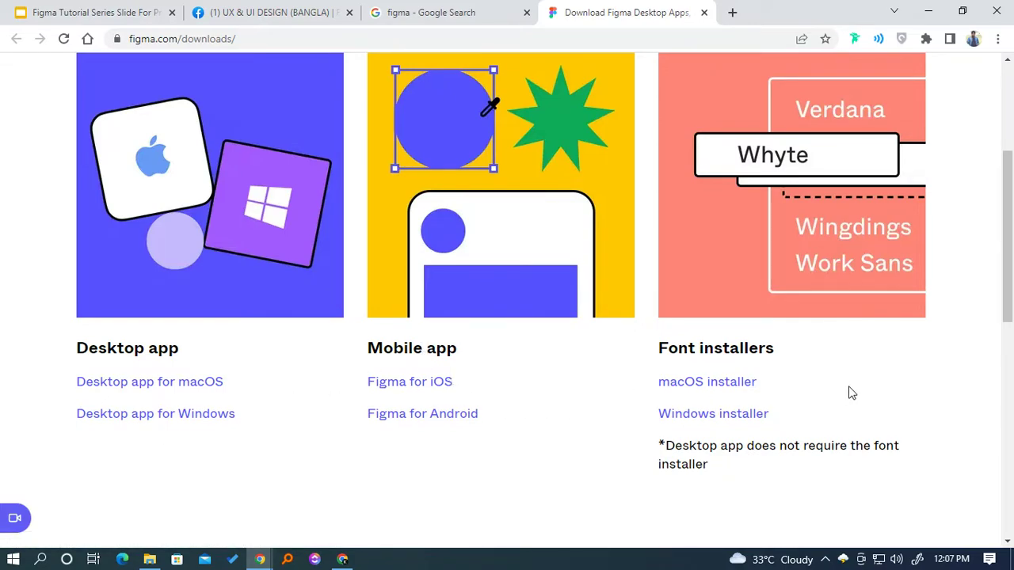
scroll(848, 367, "up", 3)
scroll(775, 331, "down", 3)
- Try to download the desktop app for Windows, cancelling the save of FigmaSetup.exe
left_click(202, 422)
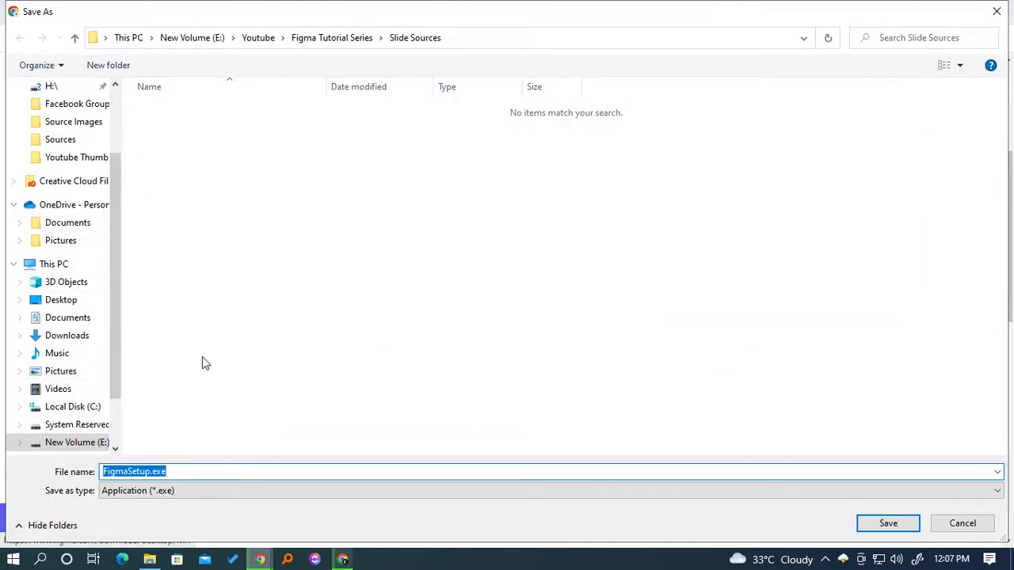
left_click(966, 526)
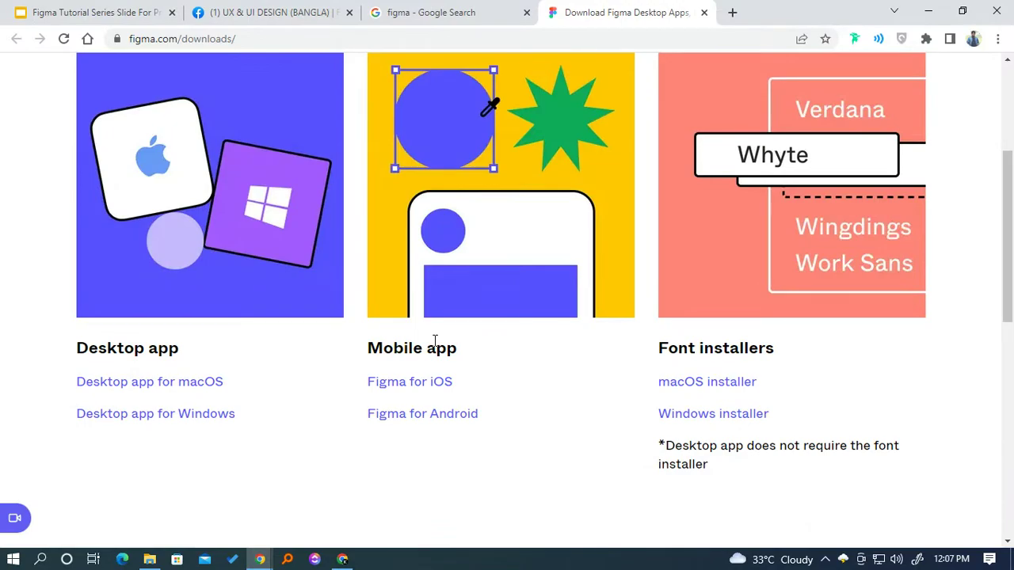
- Return to the figma search results, open the main Figma site and log out of the signed-in account
scroll(435, 340, "up", 3)
left_click(436, 13)
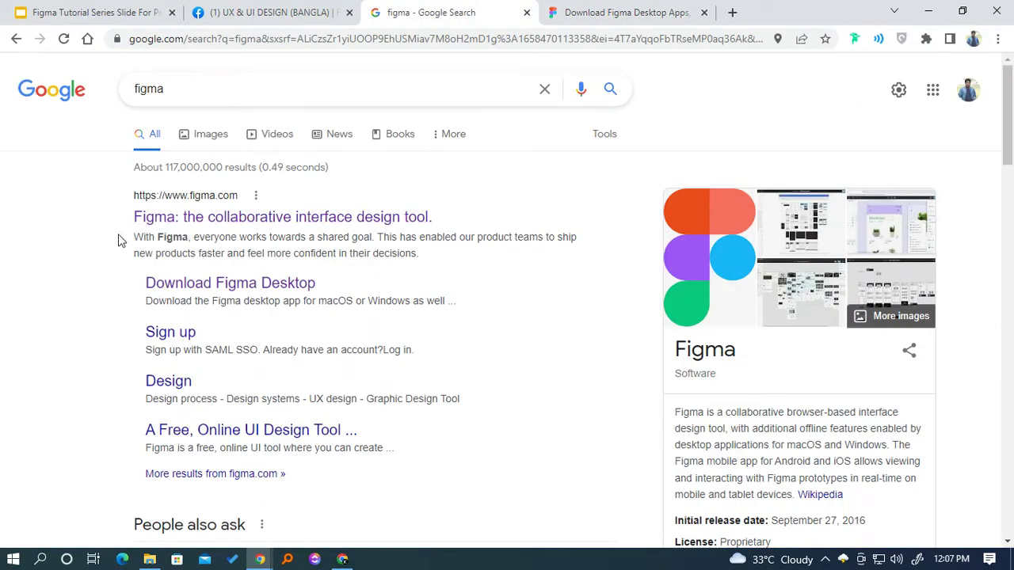
left_click(214, 222)
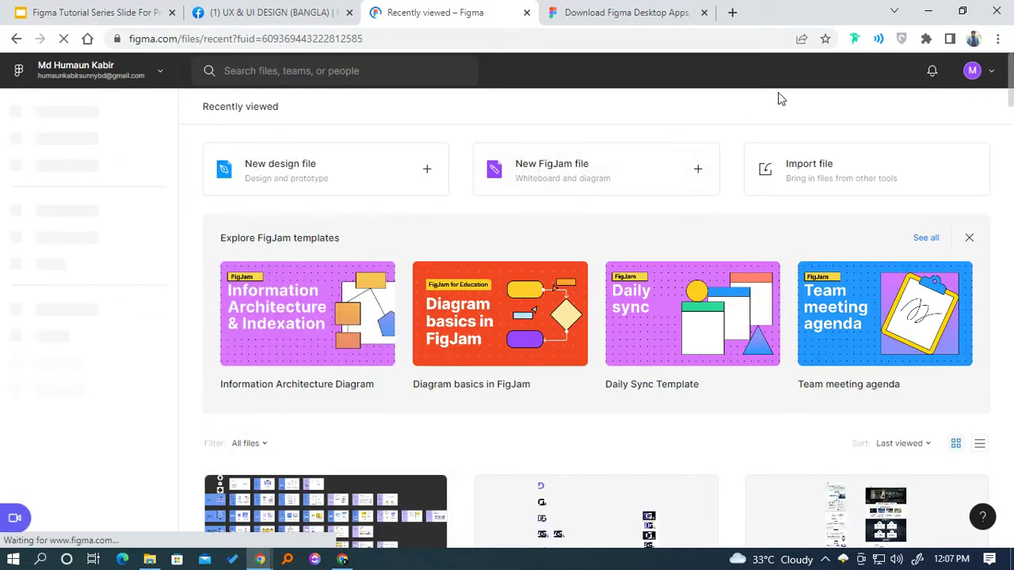
left_click(973, 71)
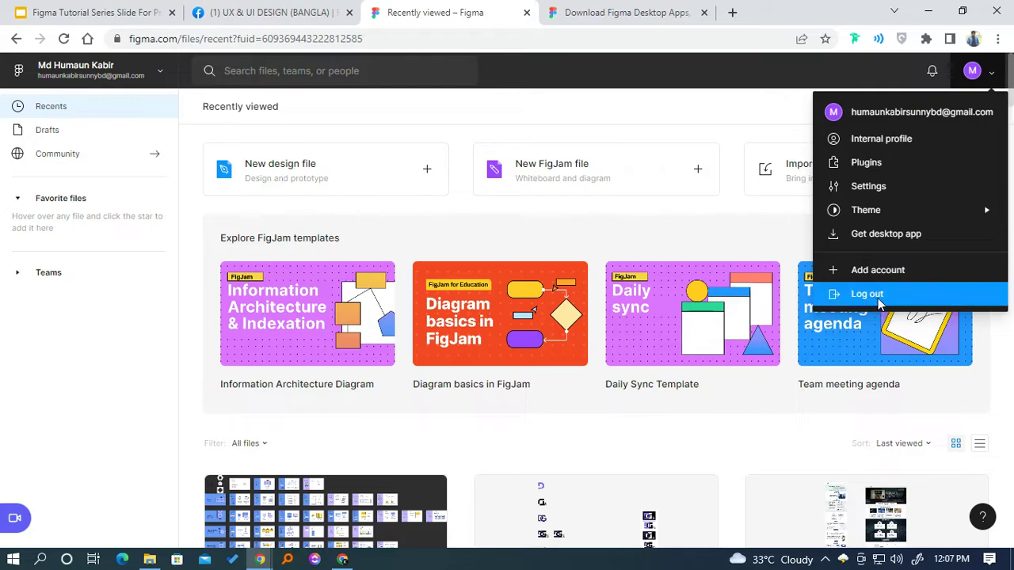
left_click(873, 295)
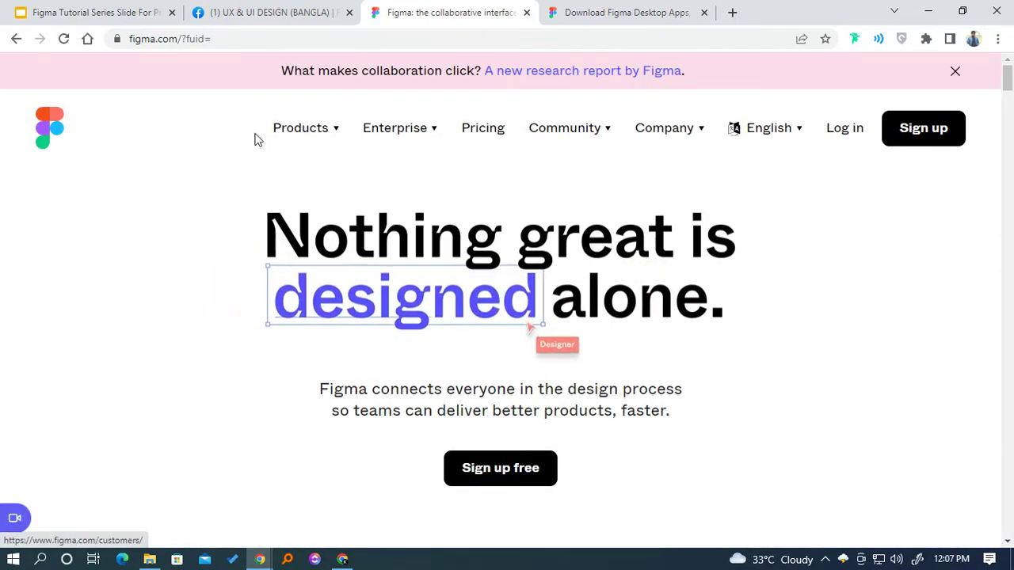
- Remove the "/?fuid=" part from the address and load the plain figma.com homepage
left_click_drag(261, 38, 238, 40)
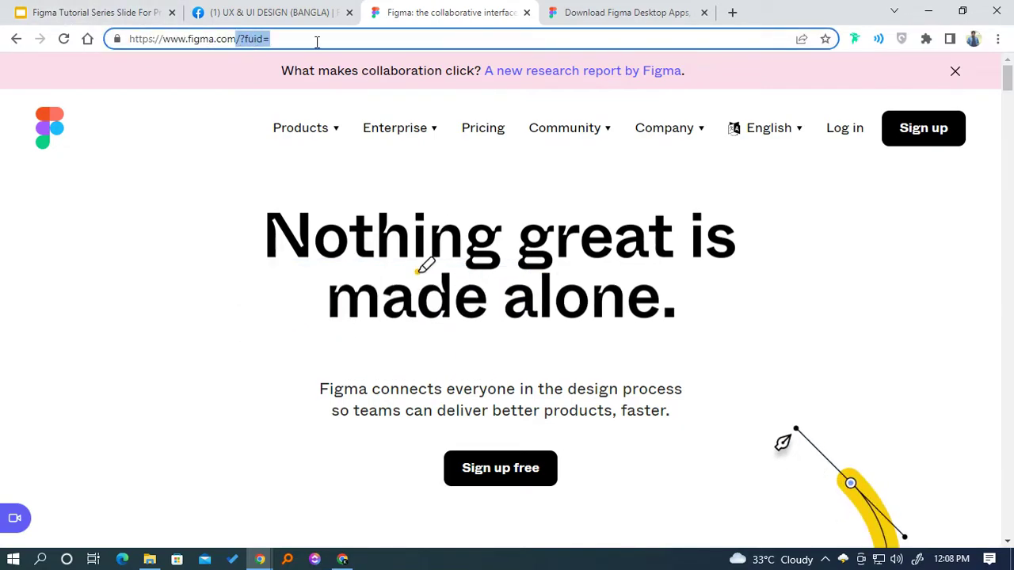
key("BackSpace")
key("Return")
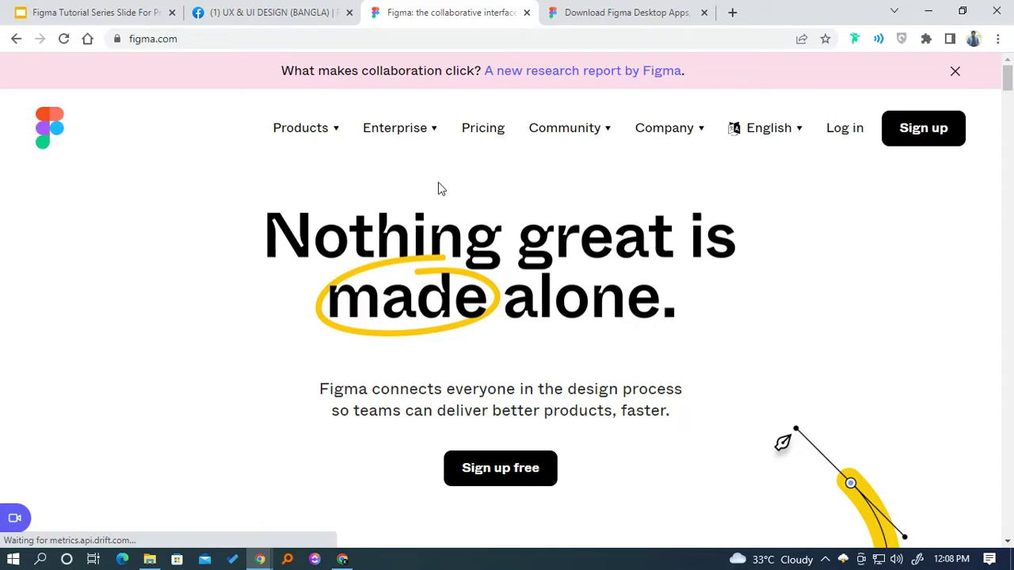
- Examine the Figma homepage's Brainstorm and Design sections and return to its beginning
scroll(387, 328, "down", 20)
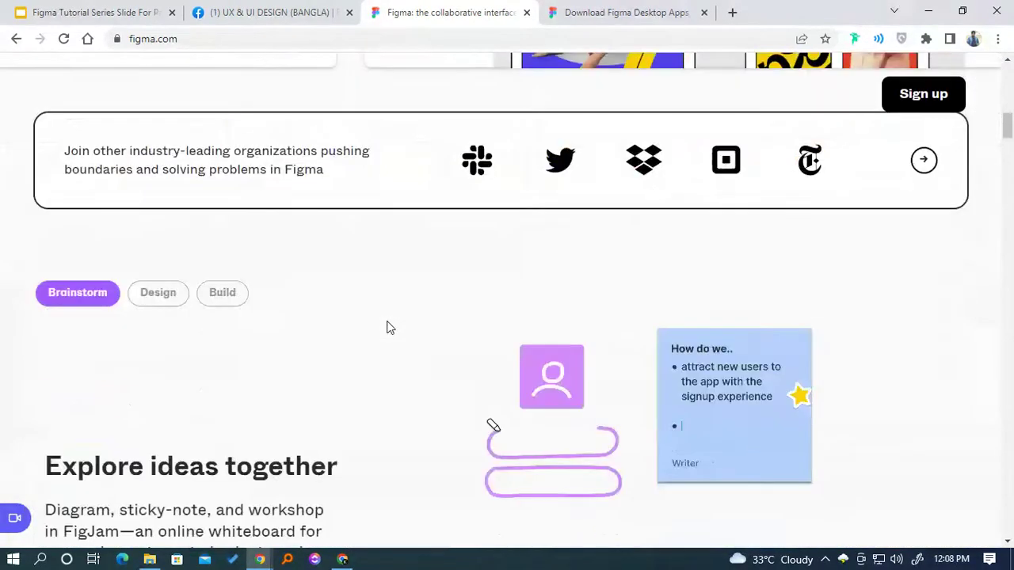
scroll(345, 407, "up", 10)
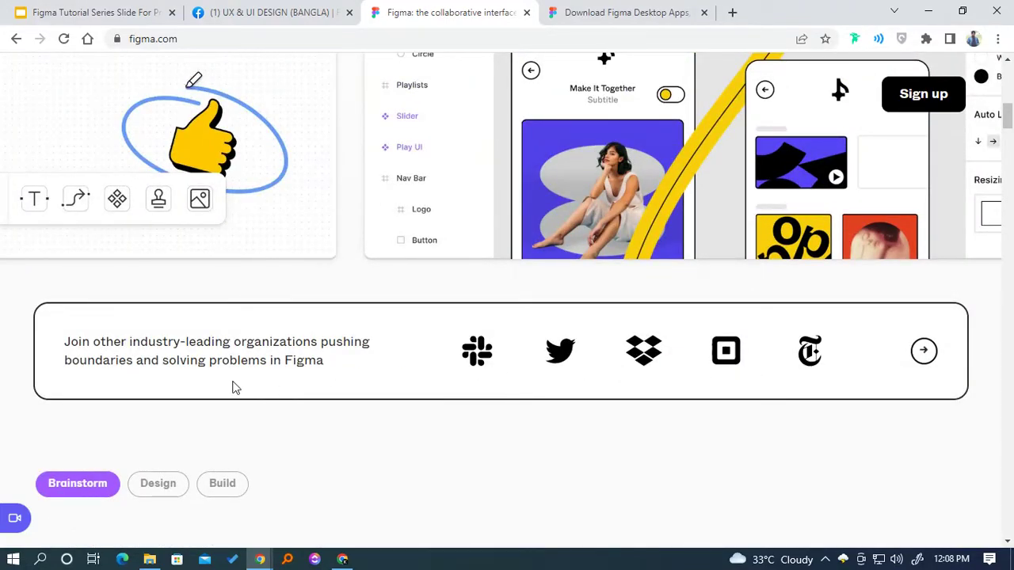
scroll(230, 377, "down", 10)
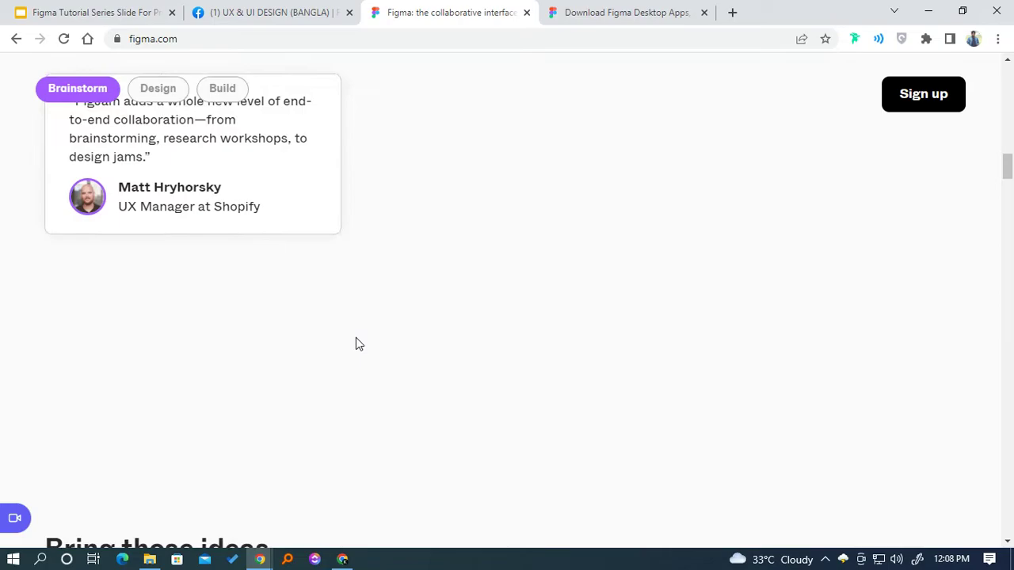
scroll(453, 346, "down", 8)
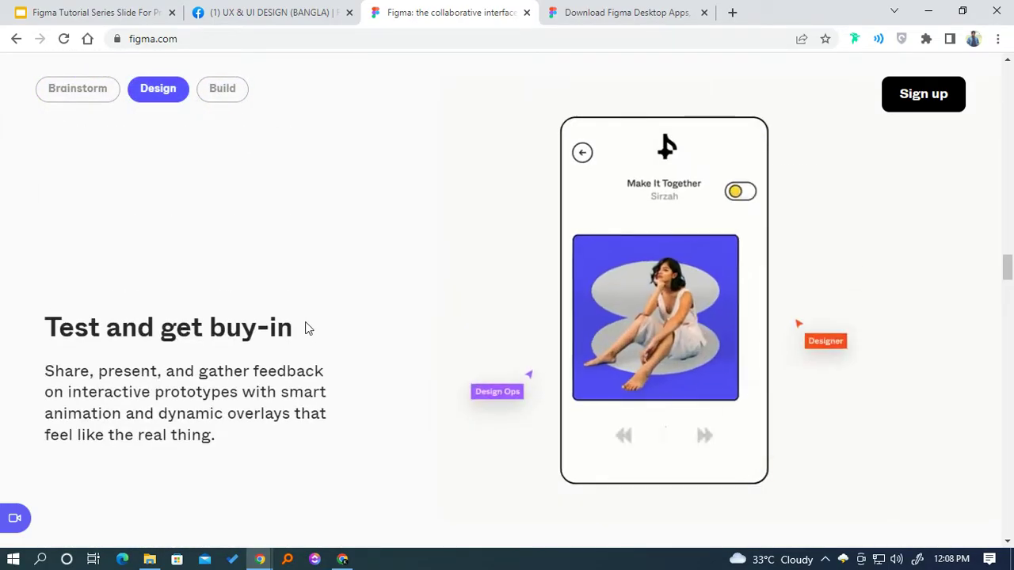
scroll(135, 331, "down", 3)
scroll(249, 344, "up", 8)
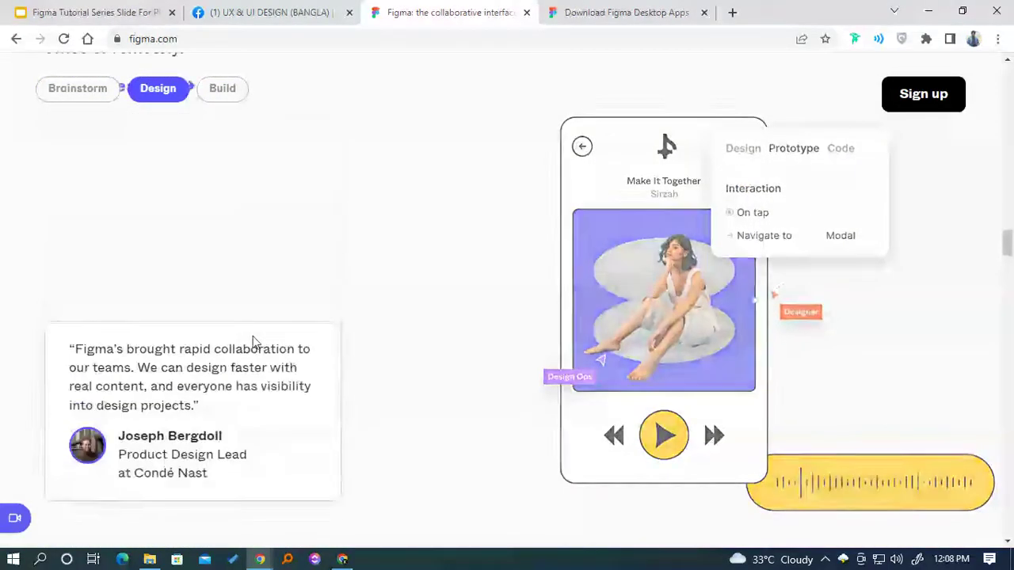
scroll(388, 332, "up", 15)
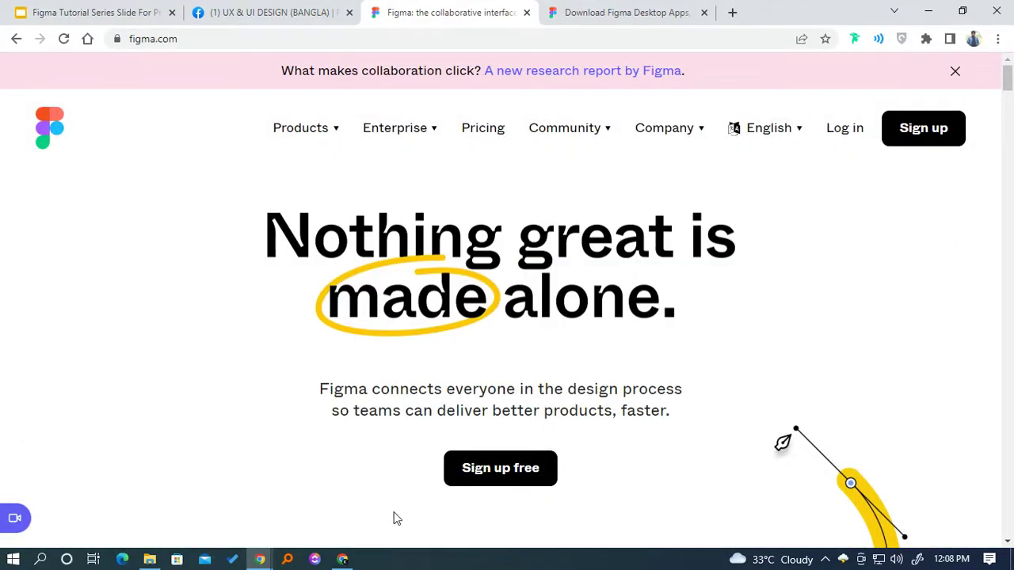
- Search the installed programs for "fig" and launch the Figma desktop app
left_click(13, 559)
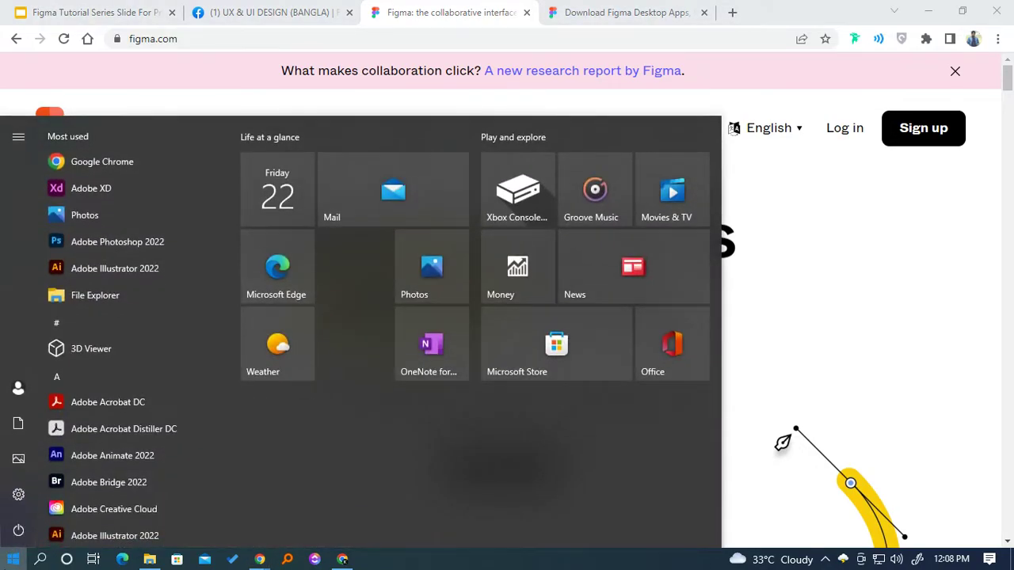
type("fig")
key("Return")
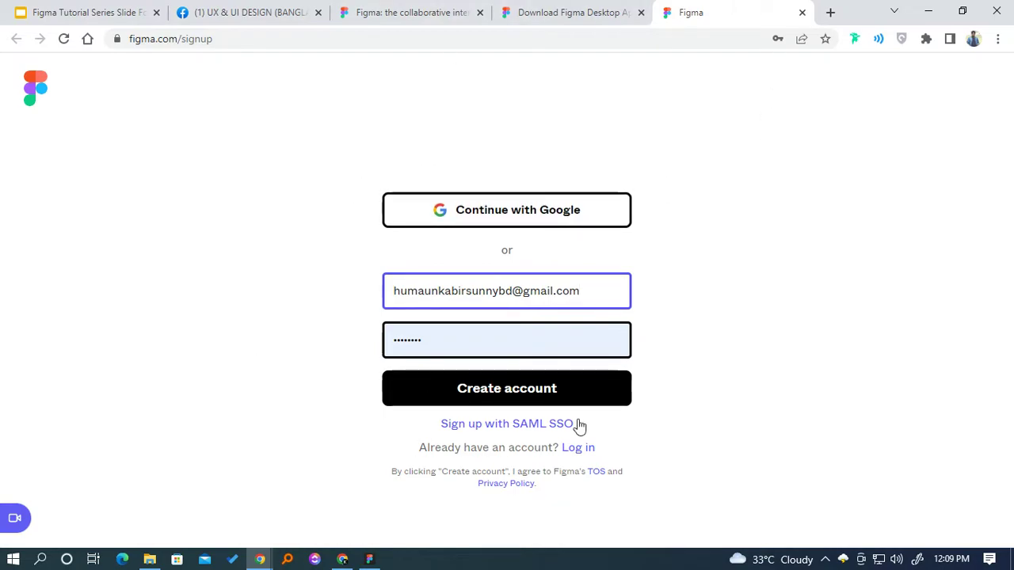
- Try to create a Figma account with the prefilled e-mail and password, closing the page at the personal details form
left_click(519, 400)
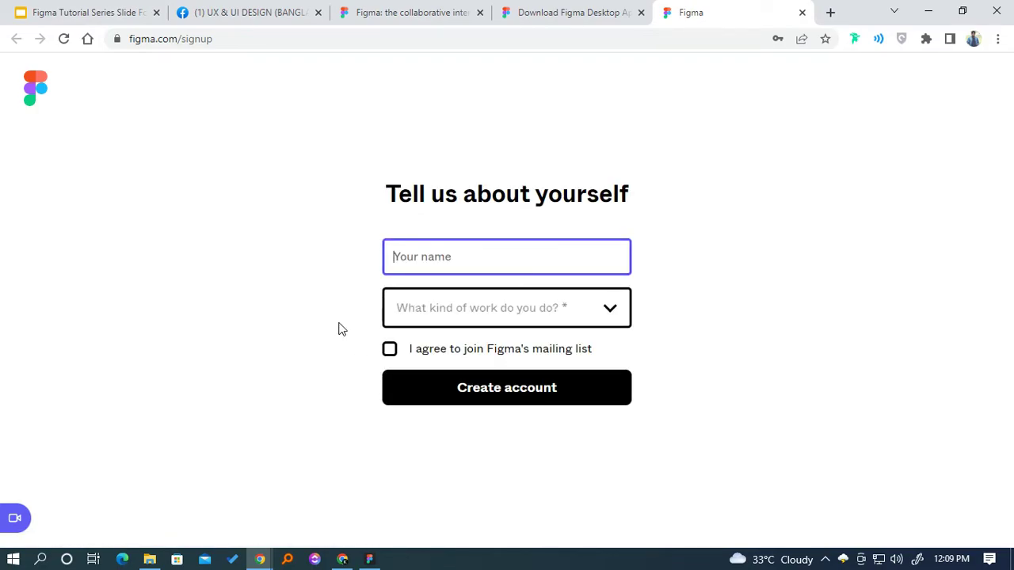
left_click(802, 12)
- Log in to Figma from its homepage with the prefilled account e-mail and password
left_click(452, 9)
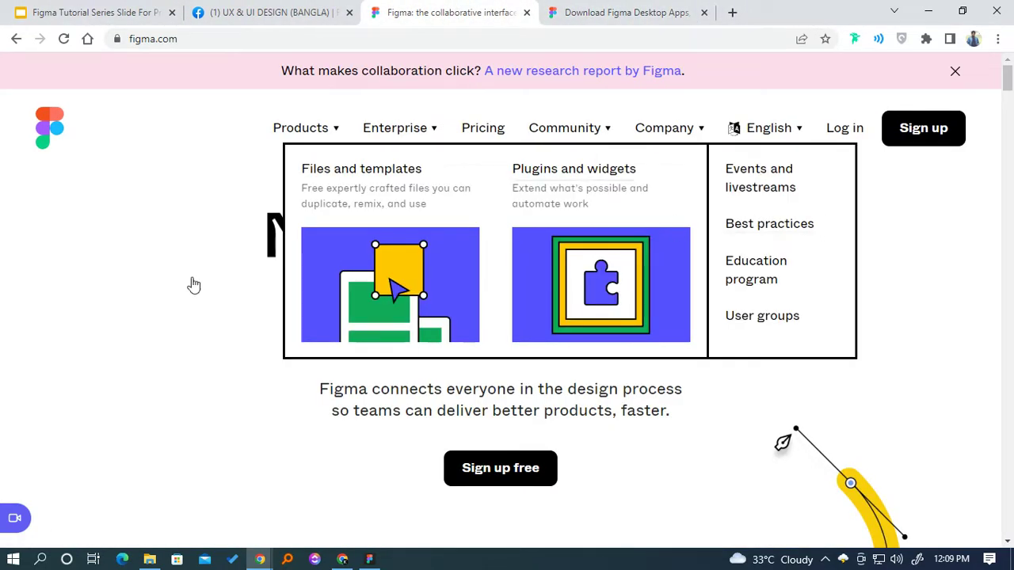
left_click(843, 133)
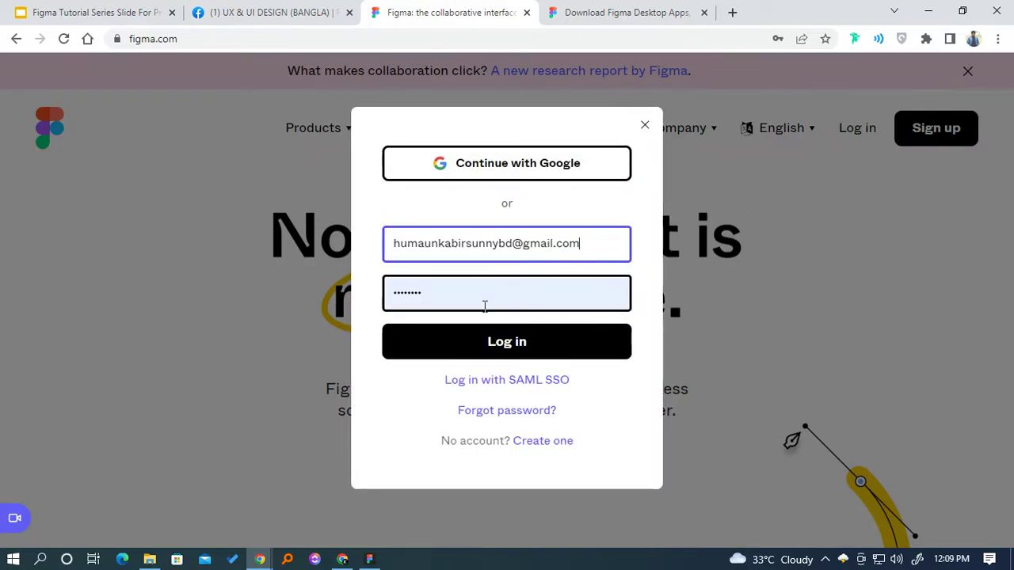
left_click(519, 349)
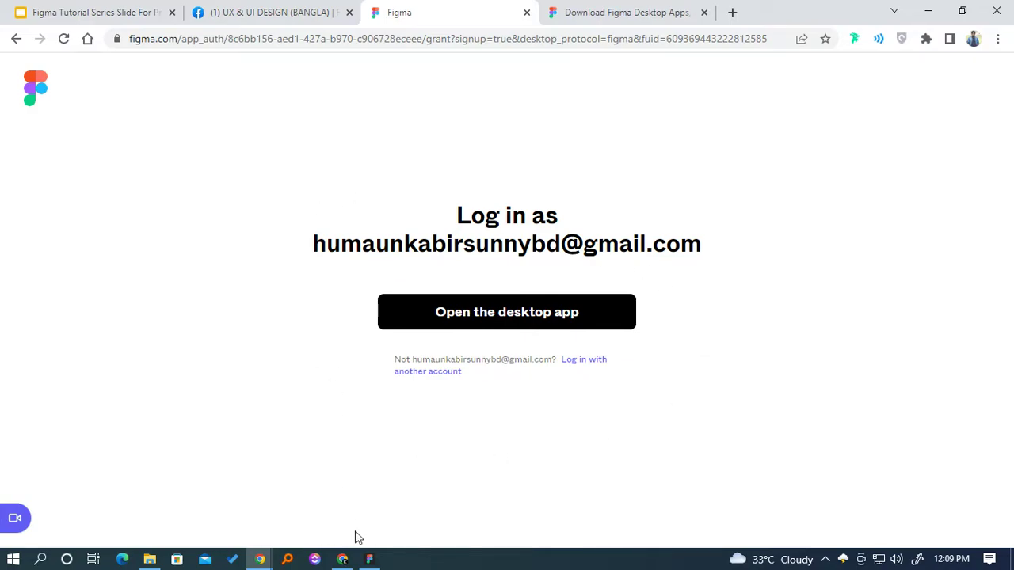
- Check the Figma desktop app's login page, return to the browser and authorize opening the desktop app with the logged-in account
left_click(370, 559)
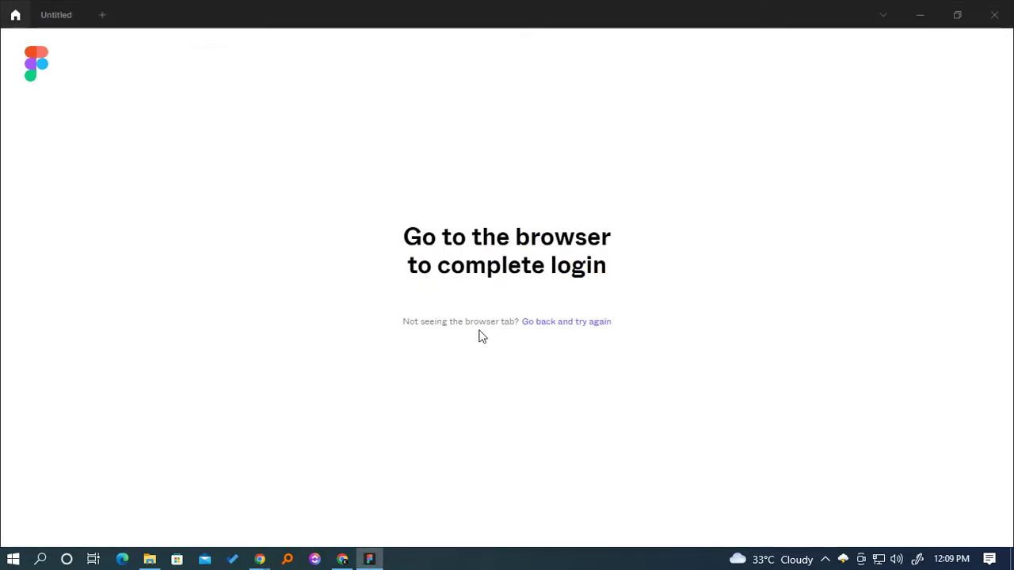
left_click_drag(463, 7, 1013, 111)
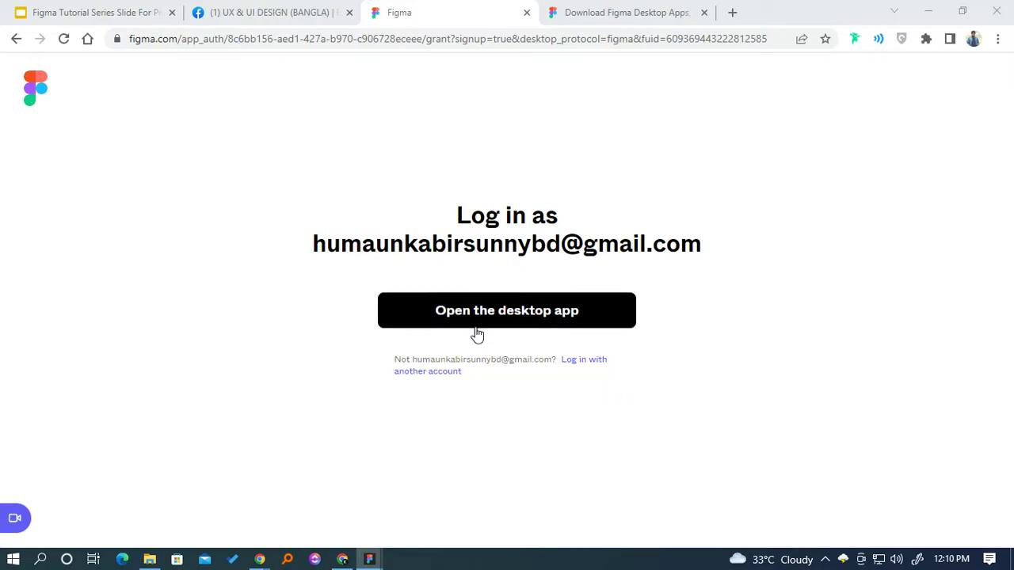
left_click(539, 316)
left_click(539, 315)
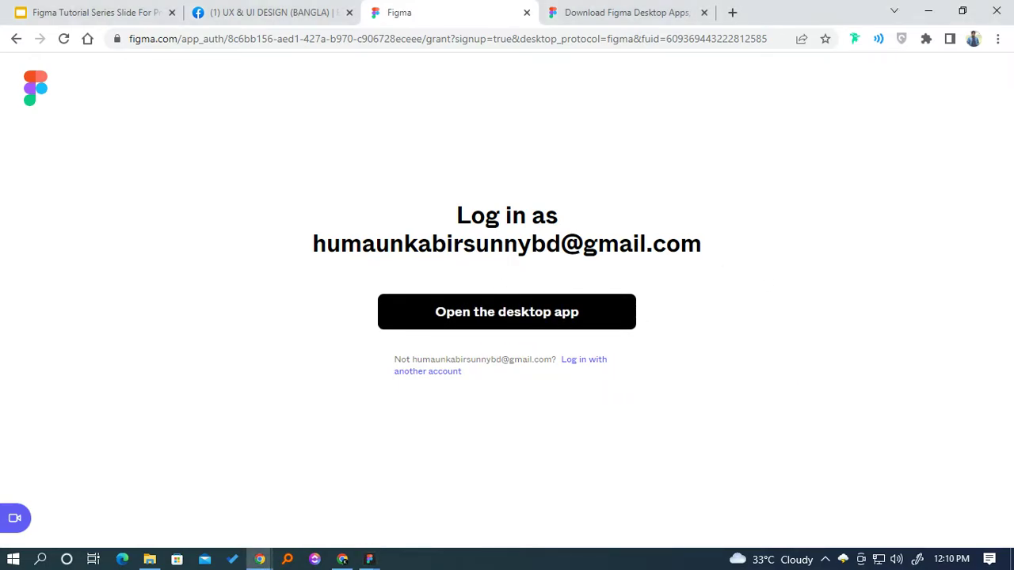
left_click(570, 167)
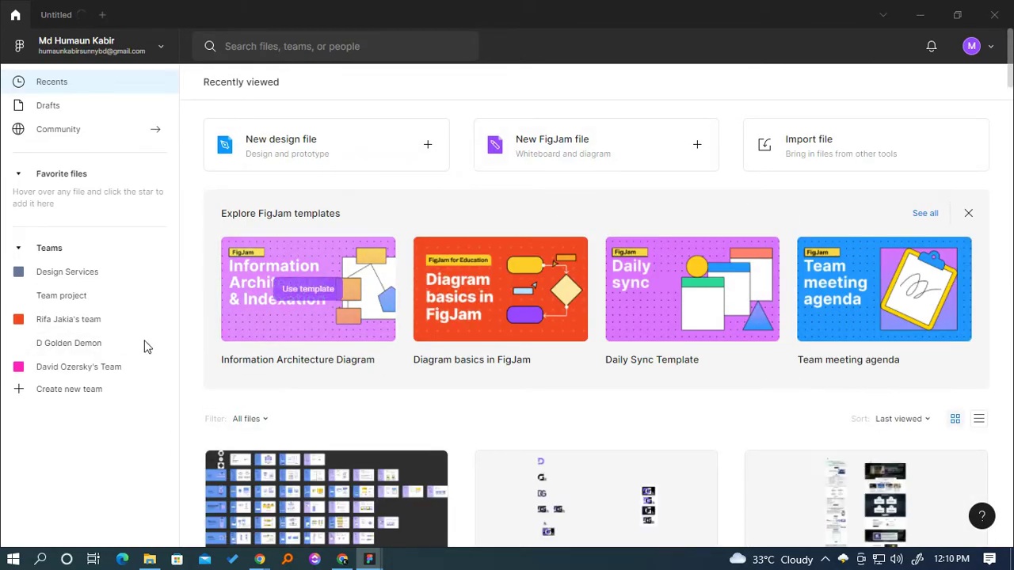
- Collapse the Teams list and browse through the recently viewed files
left_click(20, 250)
scroll(556, 358, "down", 5)
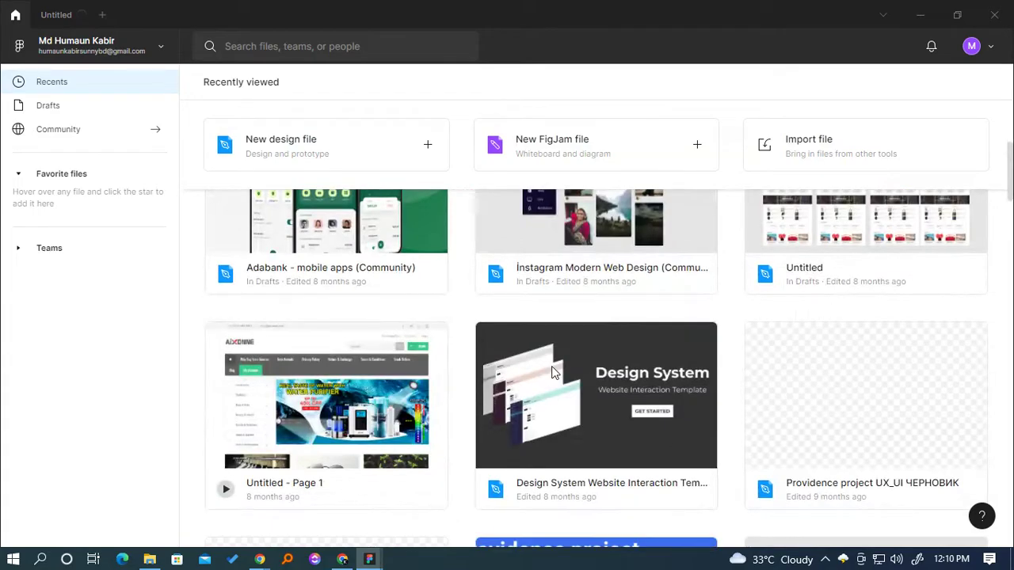
scroll(554, 373, "down", 3)
scroll(556, 374, "up", 10)
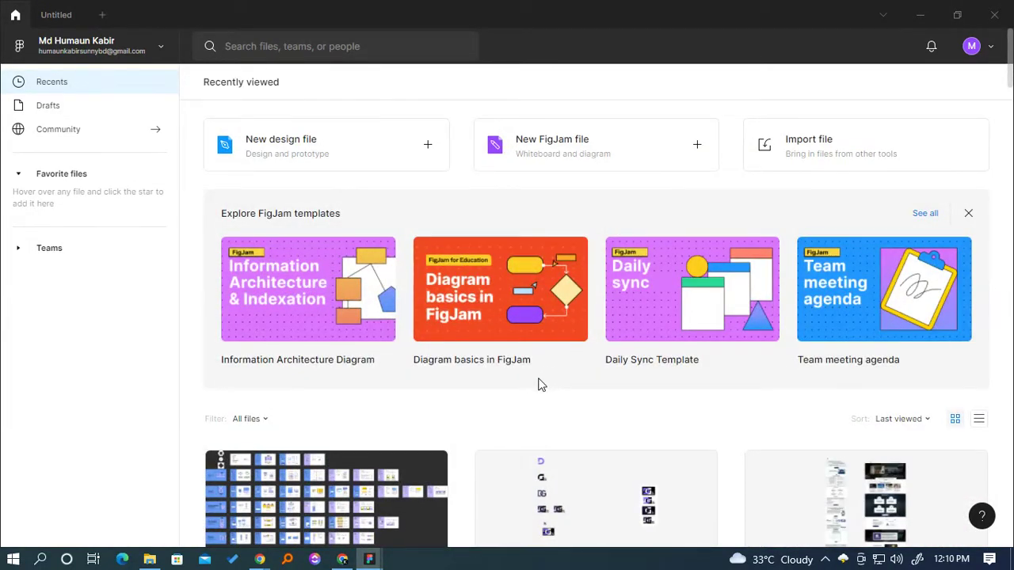
scroll(483, 381, "down", 5)
scroll(482, 380, "down", 4)
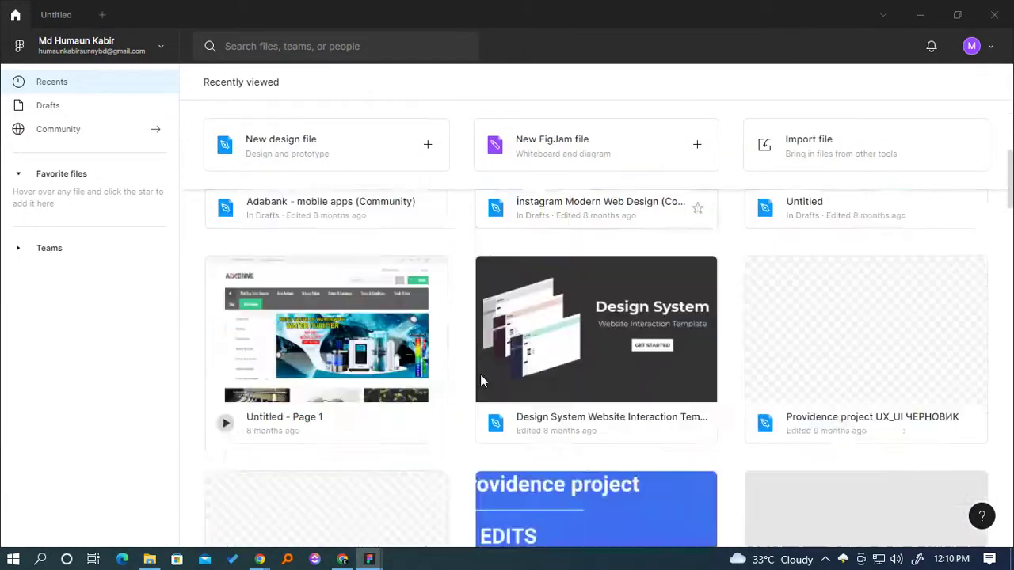
scroll(478, 380, "down", 5)
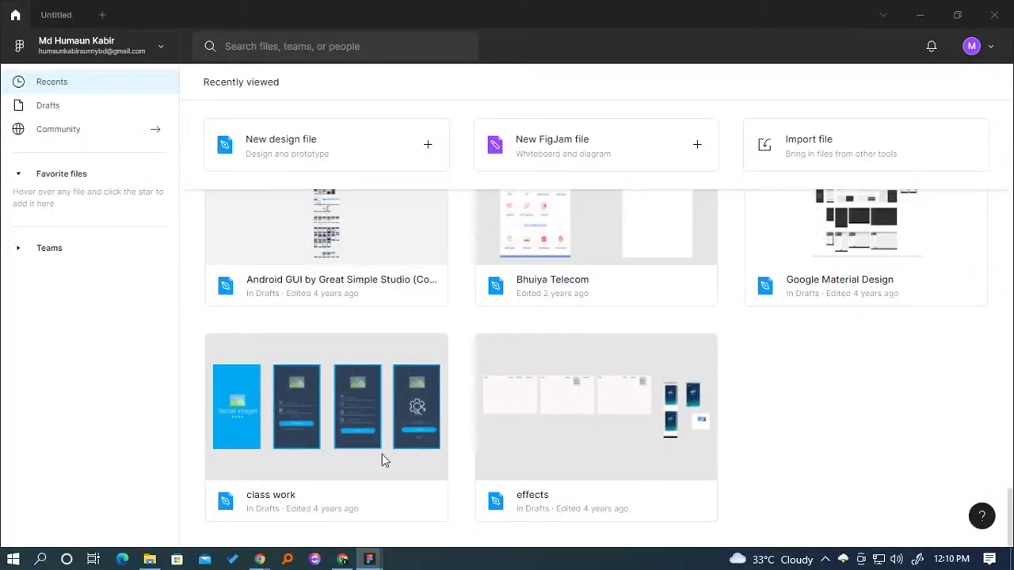
scroll(530, 472, "up", 20)
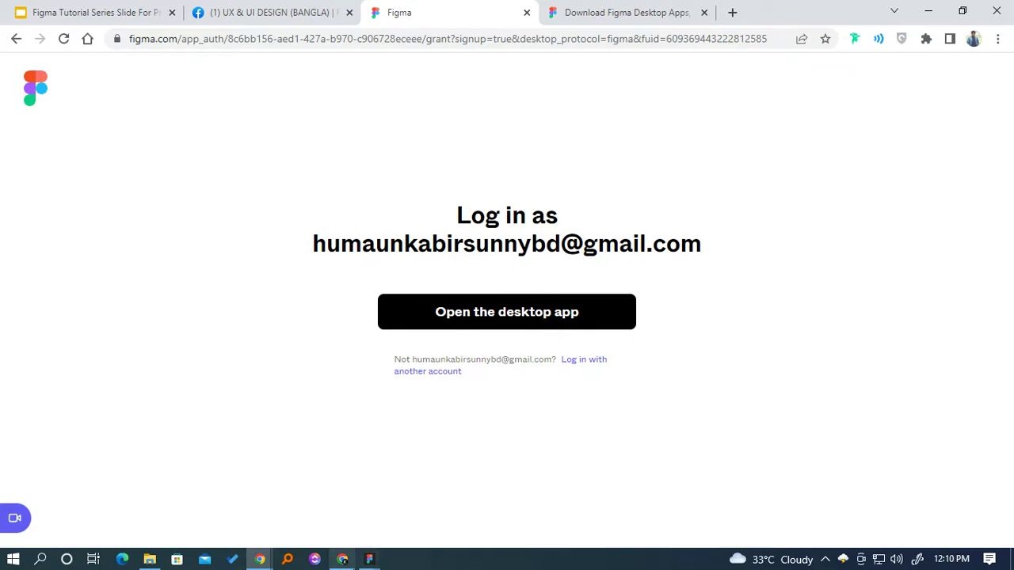
- Switch from the browser back to the Figma desktop app
mouse_move(369, 560)
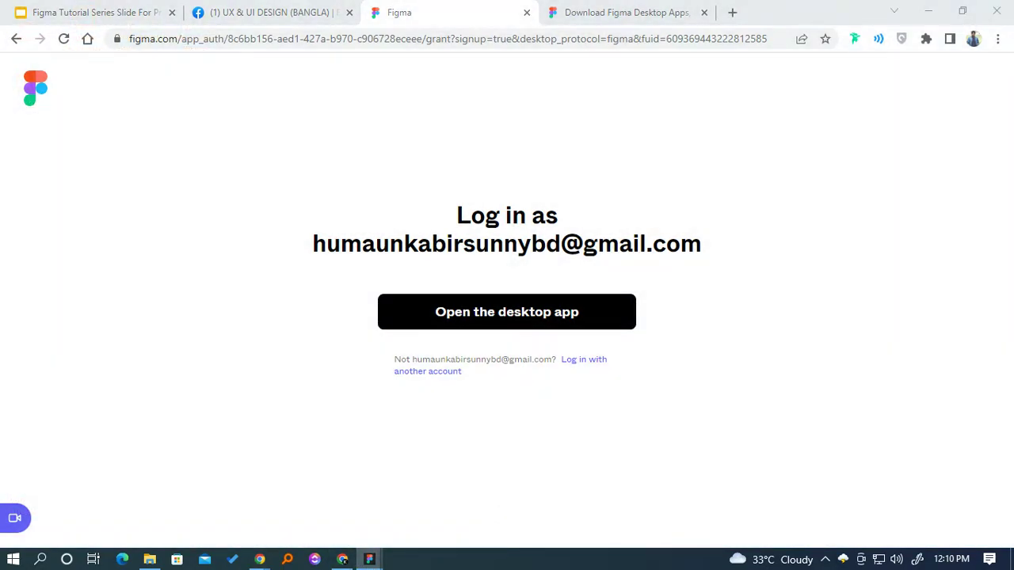
left_click(260, 560)
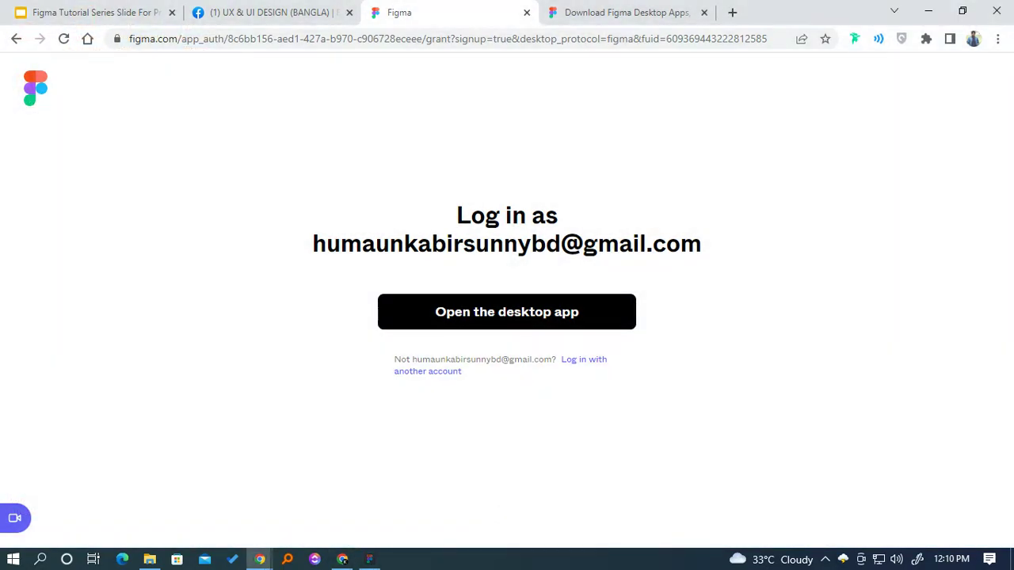
left_click(369, 559)
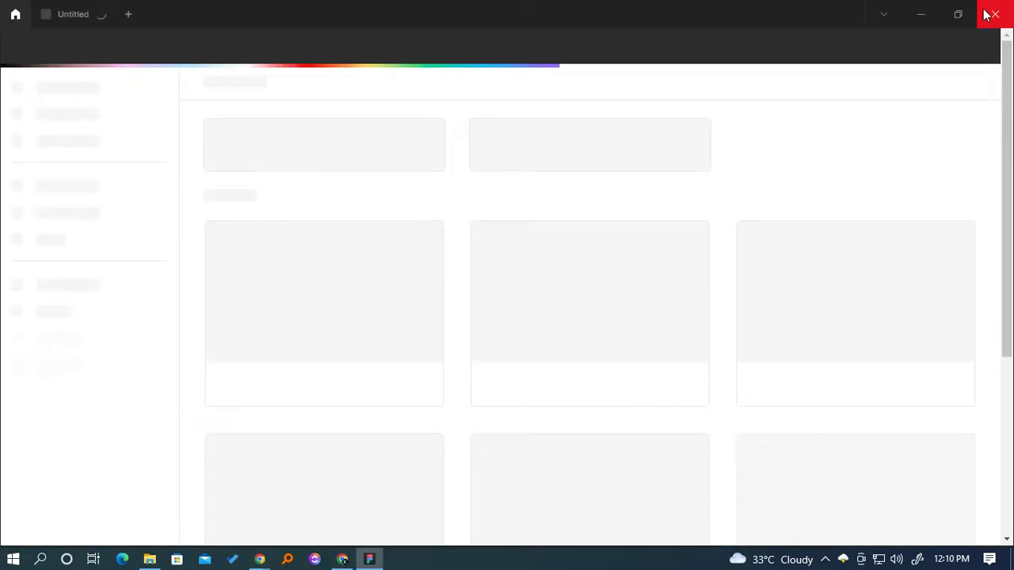
- Close the Figma desktop app and return to Figma's recent files page in the browser
left_click(986, 15)
left_click(602, 13)
left_click(466, 12)
left_click(35, 87)
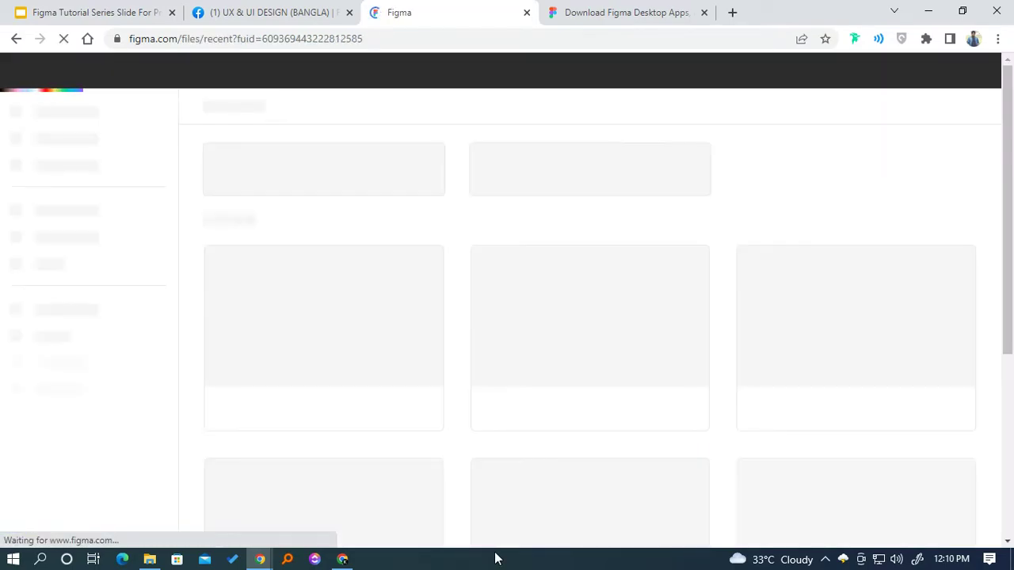
- Open Task Manager to check the resource usage of the running processes, and close it again
right_click(499, 560)
left_click(536, 477)
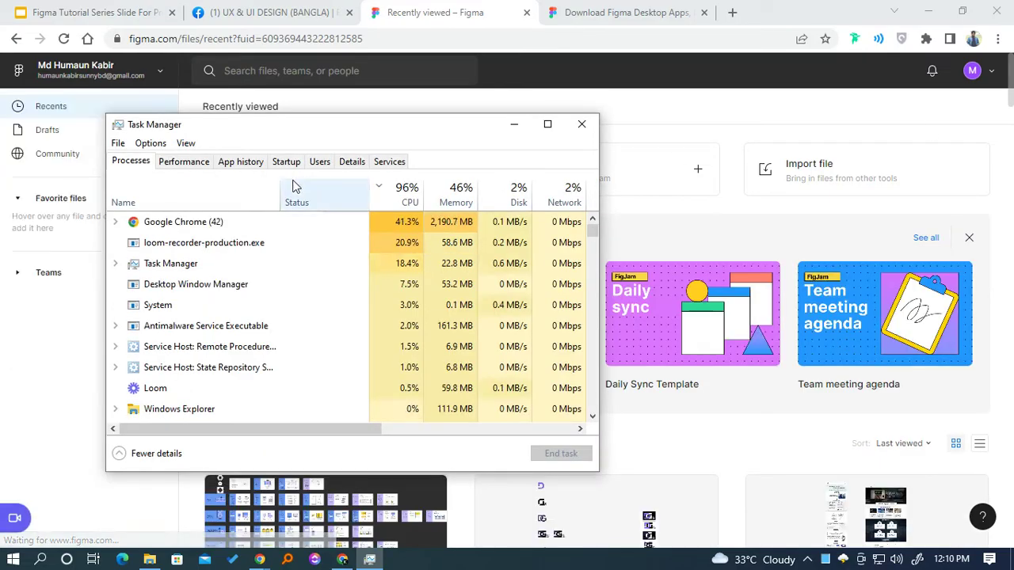
left_click(581, 125)
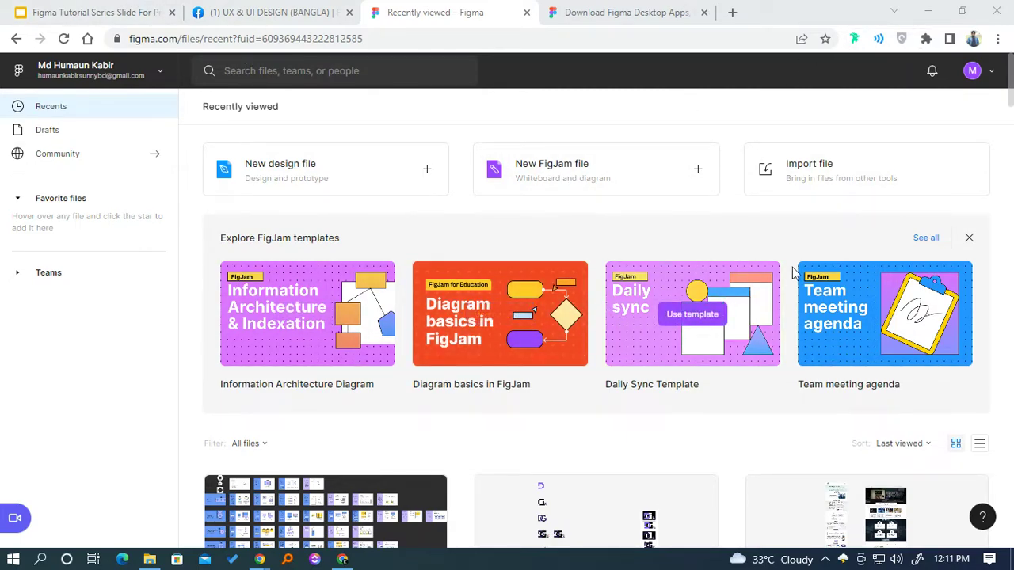
- Look through the recently viewed files and check the Figma downloads page before returning to the recent files
scroll(503, 383, "down", 7)
scroll(515, 377, "up", 7)
scroll(529, 364, "down", 7)
scroll(529, 364, "up", 7)
left_click(608, 11)
left_click(435, 9)
left_click(697, 10)
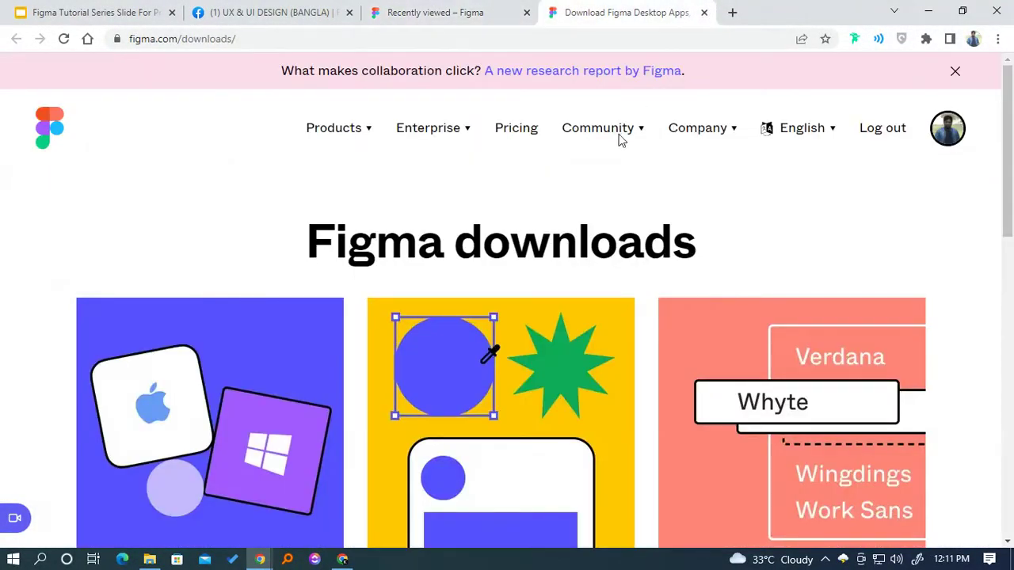
left_click(440, 8)
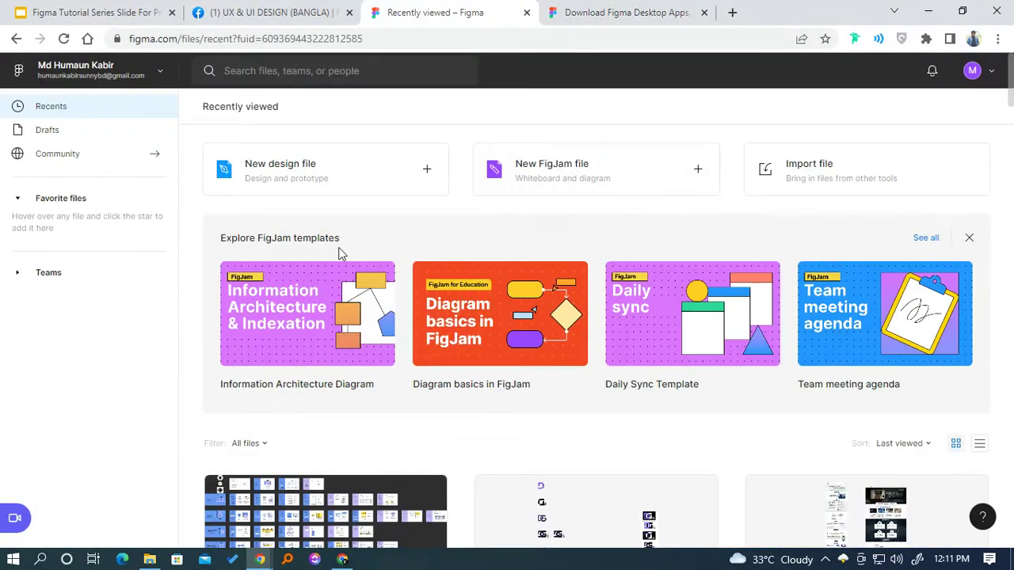
- Browse the FigJam templates and recently viewed files on the Recents page
scroll(433, 429, "down", 6)
scroll(460, 434, "up", 3)
scroll(448, 437, "down", 3)
scroll(456, 400, "up", 6)
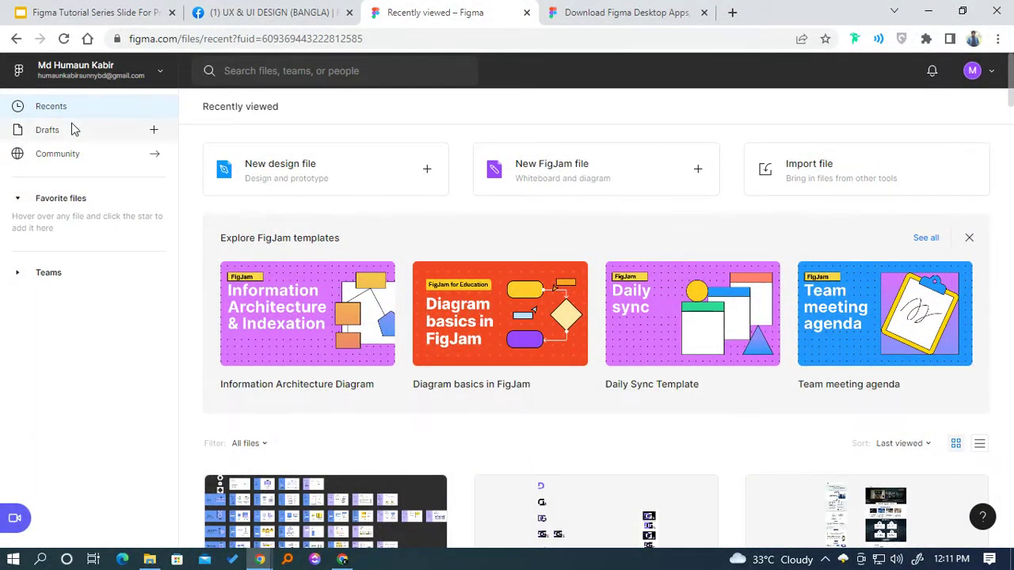
- Capture the Figma page with CloudShot and draw a rectangle of about 1355 x 67 around the full header bar
left_click(859, 559)
mouse_move(1, 43)
left_mouse_down()
mouse_move(538, 326)
mouse_move(933, 515)
mouse_move(1013, 568)
left_mouse_up()
left_click(861, 495)
mouse_move(2, 48)
left_mouse_down()
mouse_move(190, 112)
mouse_move(187, 104)
mouse_move(394, 104)
mouse_move(176, 105)
mouse_move(691, 101)
mouse_move(599, 95)
mouse_move(622, 97)
left_mouse_up()
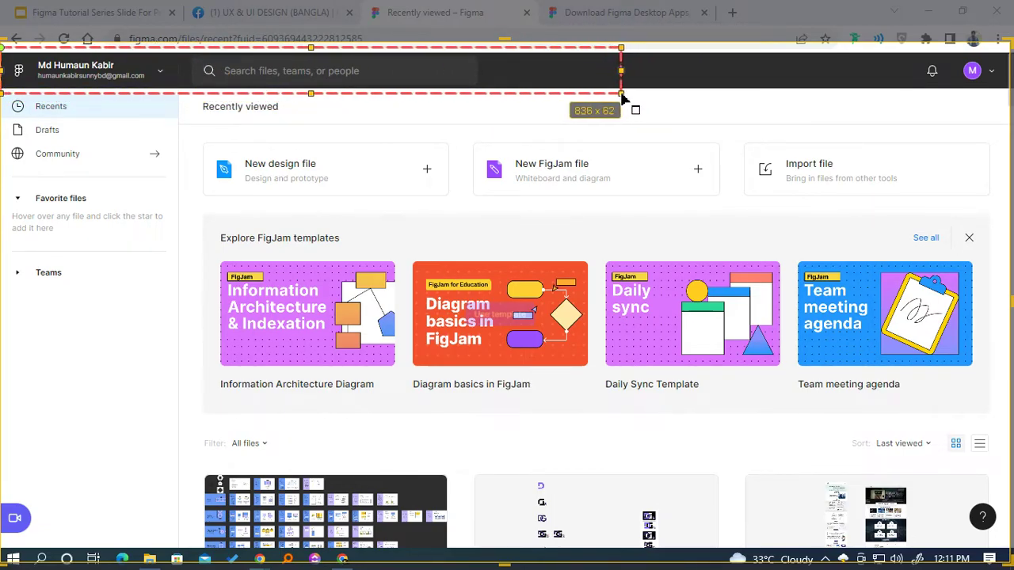
mouse_move(622, 95)
left_mouse_down()
mouse_move(1001, 96)
mouse_move(939, 93)
mouse_move(952, 95)
left_mouse_up()
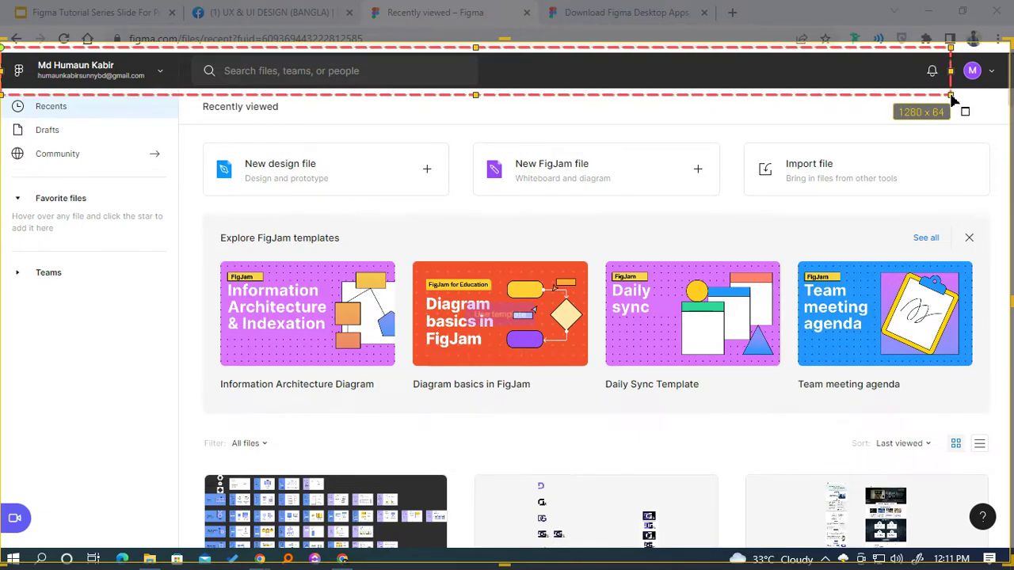
left_click_drag(952, 96, 1007, 101)
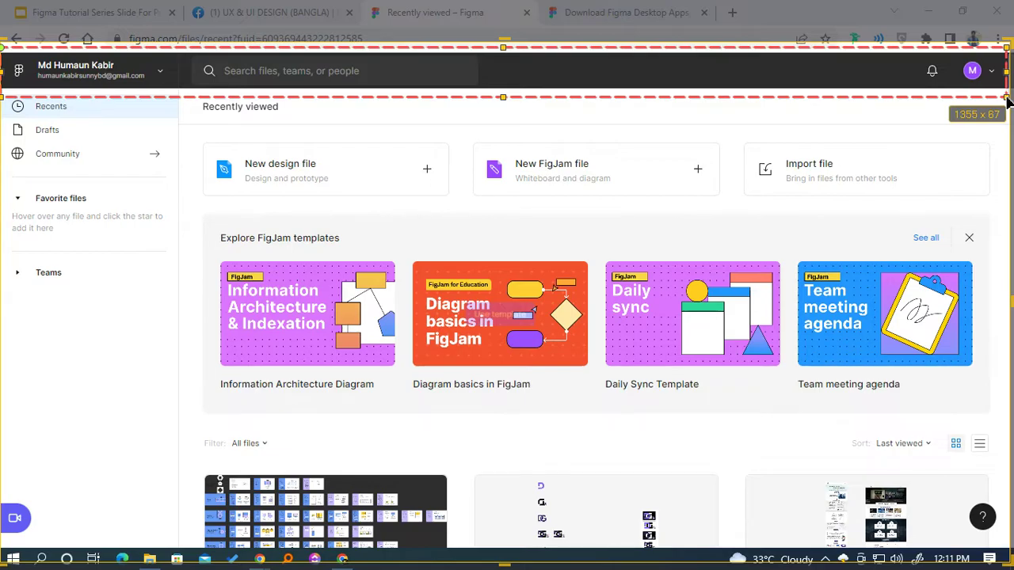
- Resize the rectangle to frame the sidebar and the main content area, and quit the screenshot editor without saving
mouse_move(1007, 101)
left_mouse_down()
mouse_move(217, 206)
mouse_move(109, 245)
mouse_move(169, 328)
mouse_move(184, 414)
mouse_move(179, 324)
left_mouse_up()
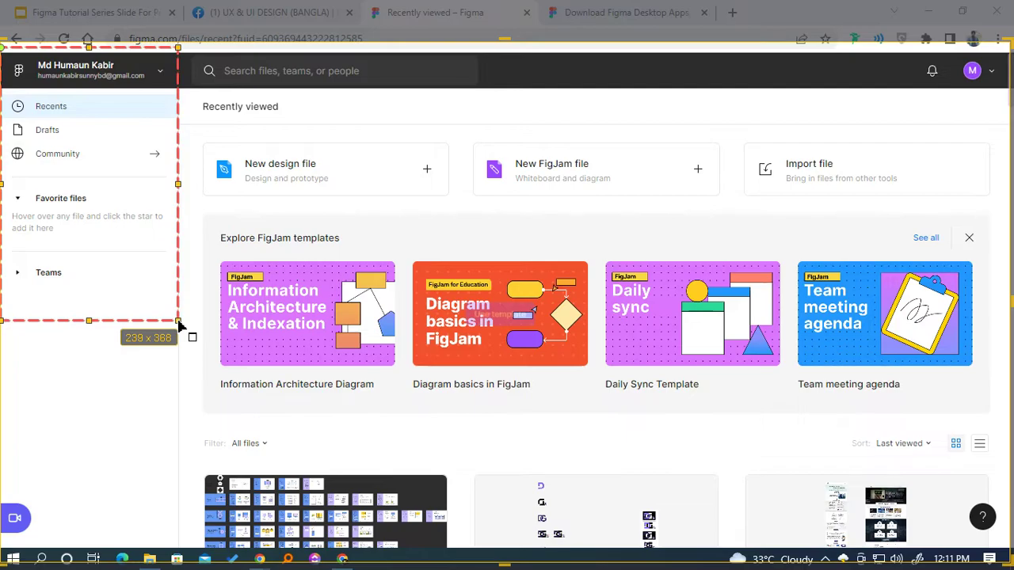
left_click_drag(180, 326, 179, 326)
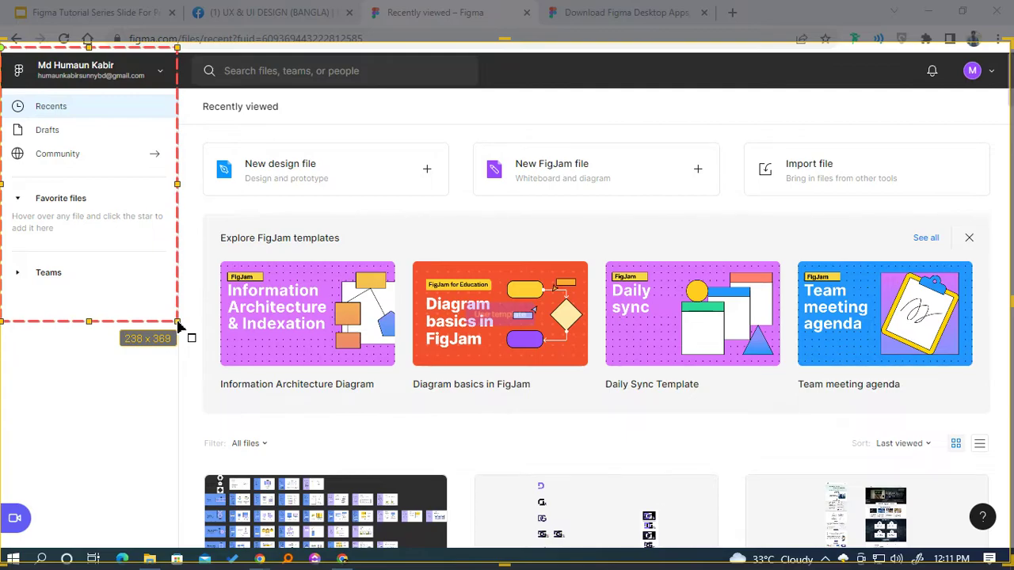
mouse_move(179, 326)
left_mouse_down()
mouse_move(600, 280)
mouse_move(866, 265)
mouse_move(954, 273)
mouse_move(978, 242)
mouse_move(605, 256)
mouse_move(688, 258)
mouse_move(743, 202)
mouse_move(995, 219)
mouse_move(546, 238)
mouse_move(350, 227)
mouse_move(753, 227)
mouse_move(735, 227)
left_mouse_up()
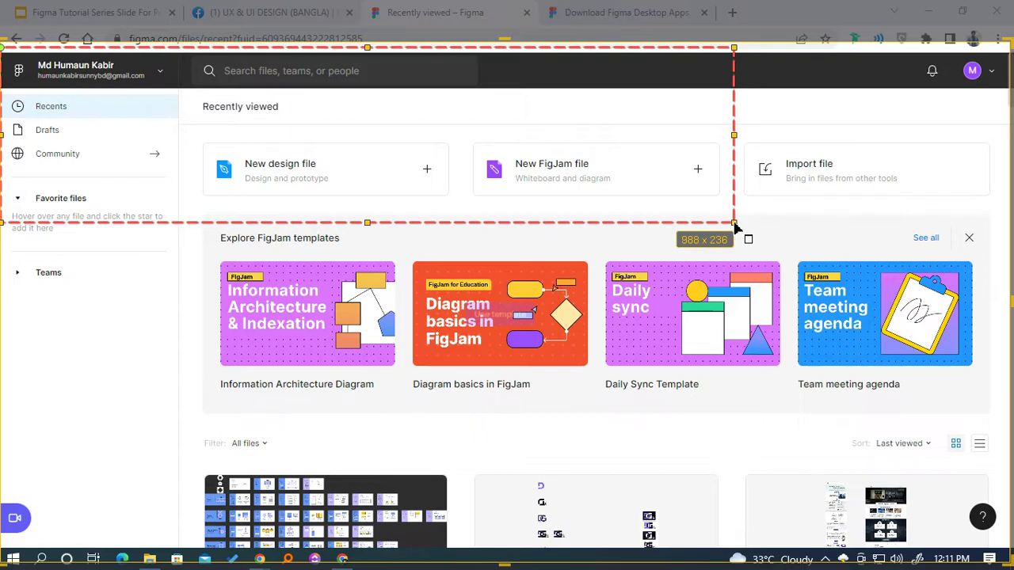
mouse_move(735, 227)
left_mouse_down()
mouse_move(568, 197)
mouse_move(770, 239)
mouse_move(981, 236)
mouse_move(802, 236)
mouse_move(1013, 249)
mouse_move(821, 218)
mouse_move(998, 321)
mouse_move(988, 474)
mouse_move(333, 413)
mouse_move(320, 232)
mouse_move(516, 360)
mouse_move(925, 381)
mouse_move(816, 389)
mouse_move(589, 438)
mouse_move(1005, 417)
mouse_move(962, 391)
mouse_move(962, 423)
mouse_move(1002, 360)
mouse_move(82, 340)
mouse_move(652, 356)
mouse_move(981, 560)
mouse_move(1012, 544)
mouse_move(974, 453)
mouse_move(905, 471)
mouse_move(1011, 463)
mouse_move(882, 482)
mouse_move(950, 464)
mouse_move(921, 461)
mouse_move(975, 463)
mouse_move(932, 458)
mouse_move(1000, 465)
mouse_move(963, 458)
mouse_move(1005, 469)
mouse_move(969, 461)
mouse_move(996, 465)
mouse_move(990, 539)
mouse_move(998, 464)
mouse_move(1007, 466)
left_mouse_up()
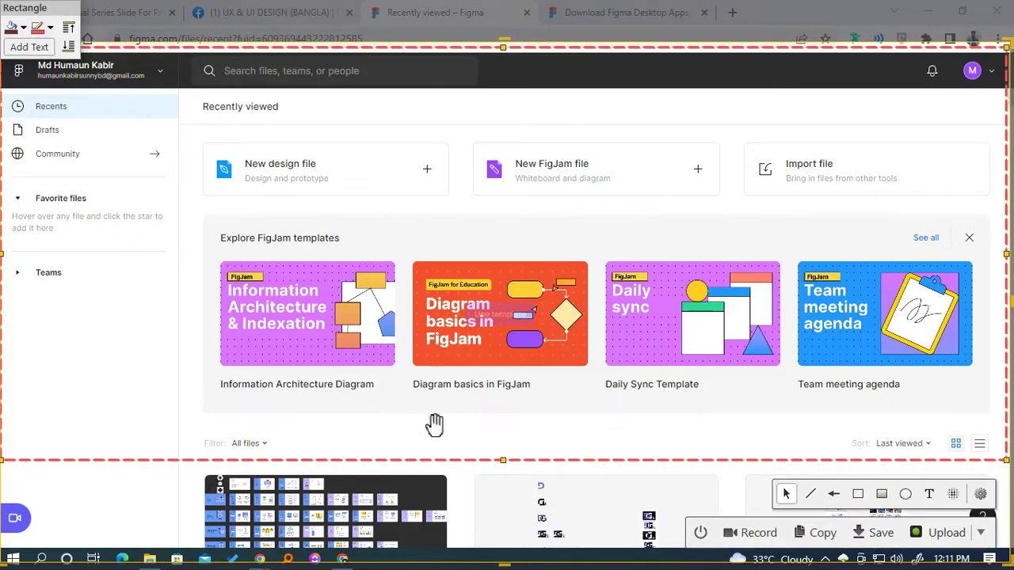
left_click(701, 533)
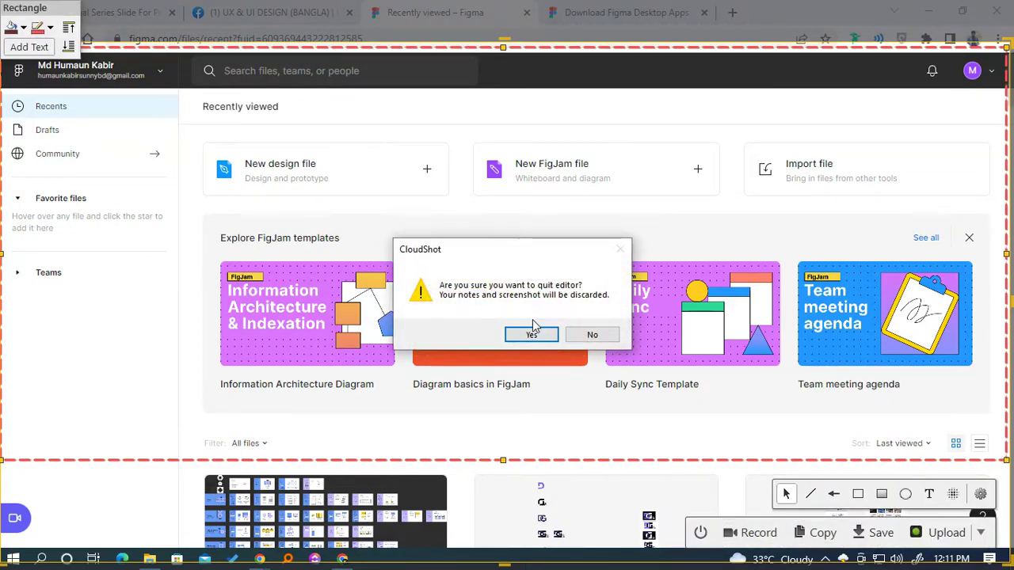
left_click(532, 336)
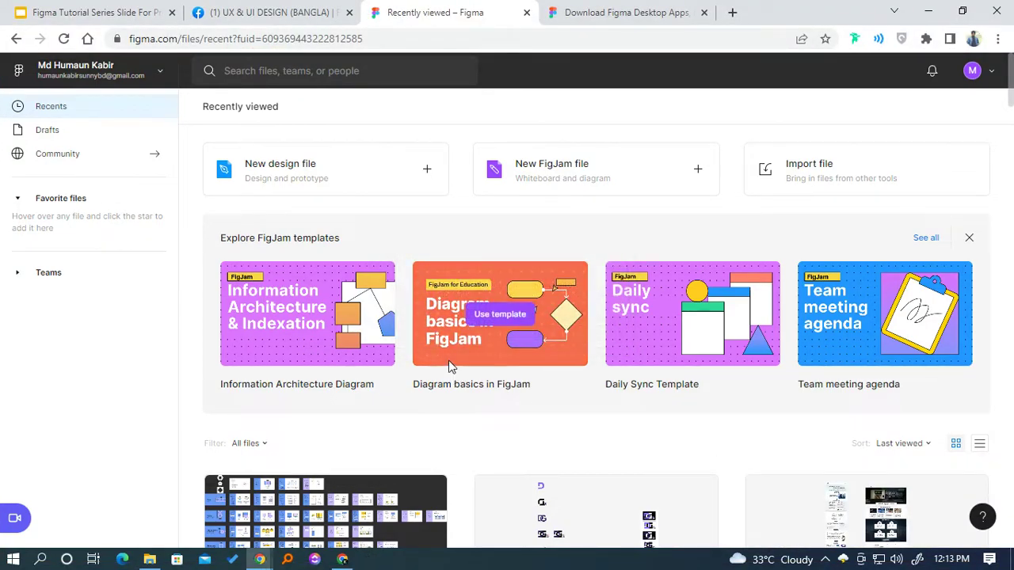
- Skim the list of recently viewed files and return to its beginning
scroll(476, 372, "down", 10)
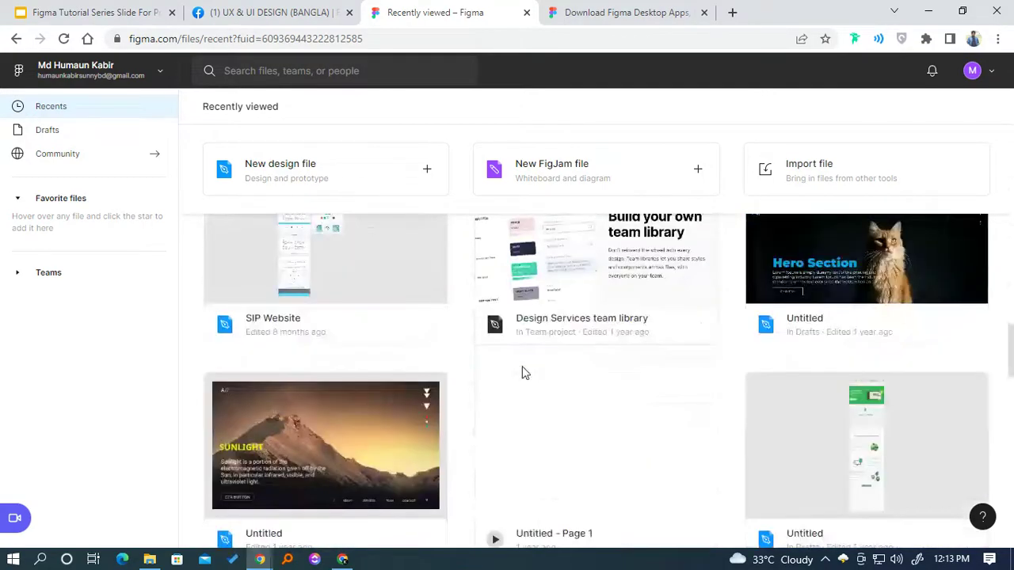
scroll(489, 376, "up", 15)
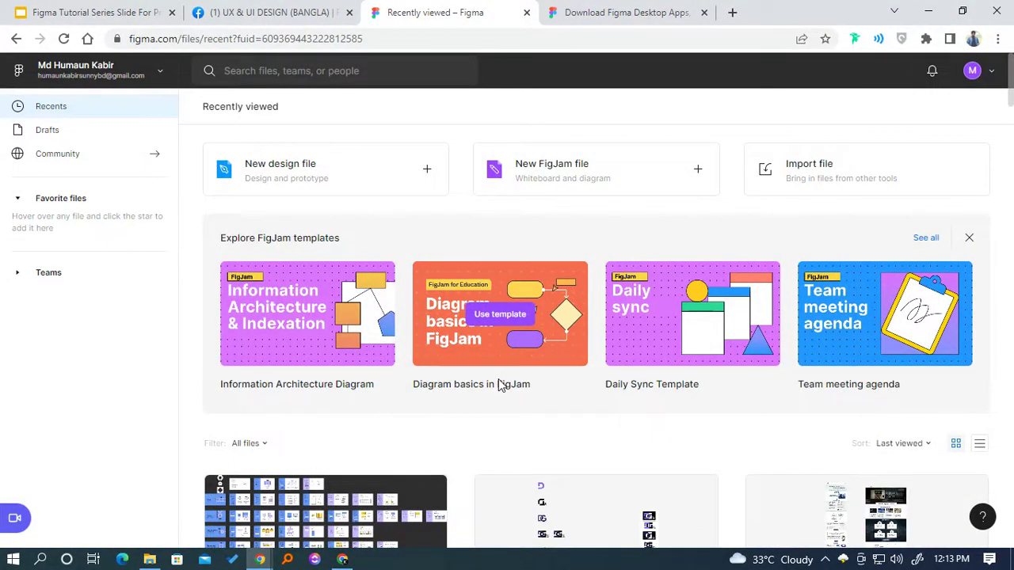